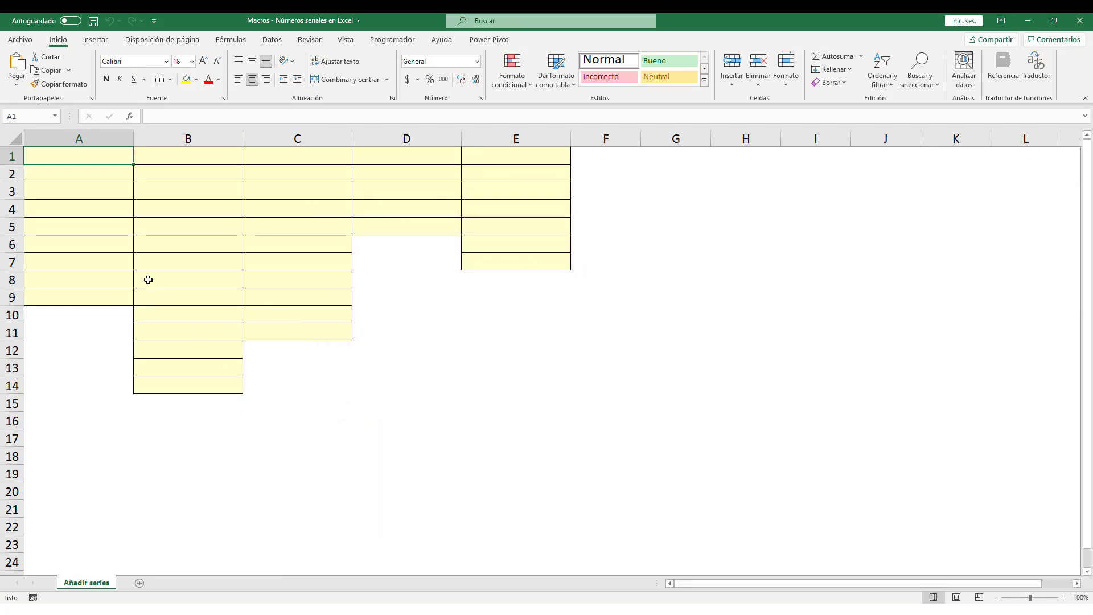
Step: From the Programador tab, open the Visual Basic editor and insert a new module under Hoja1's project
click(386, 43)
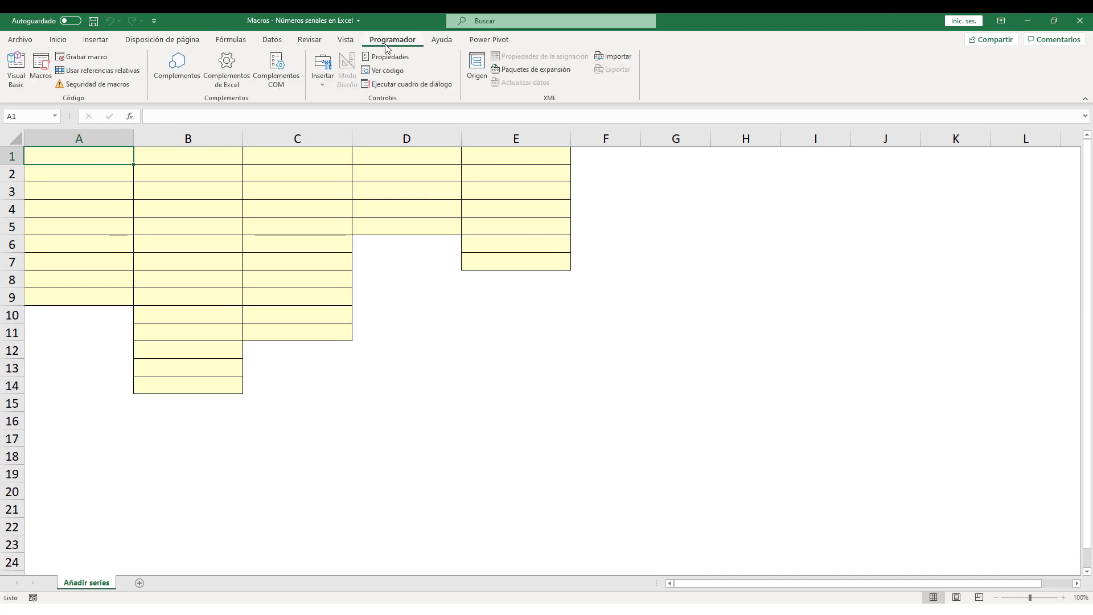
click(22, 68)
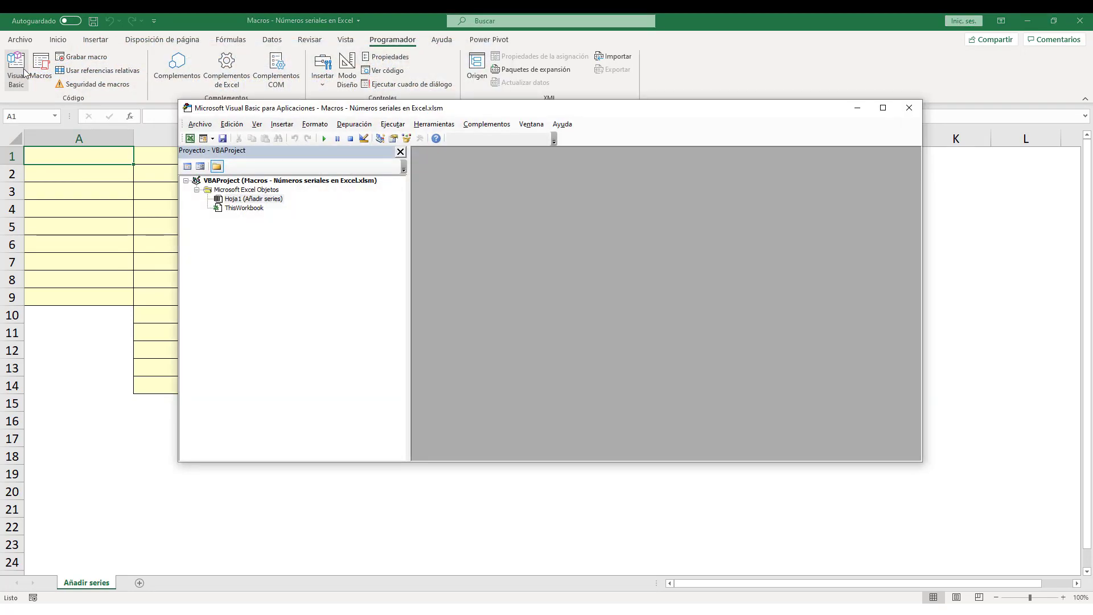
right_click(252, 198)
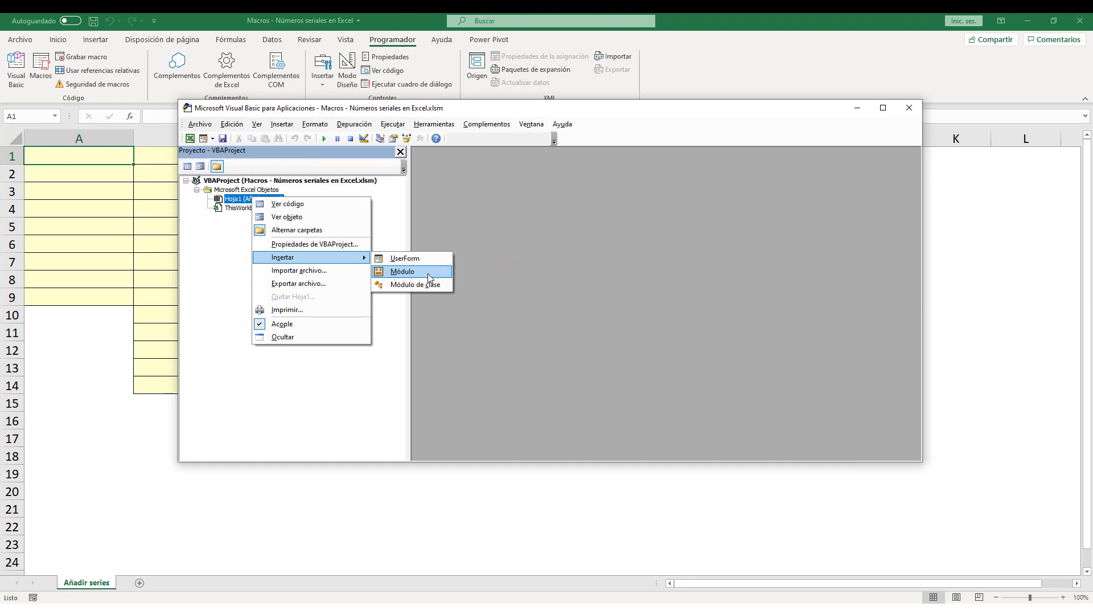
click(428, 278)
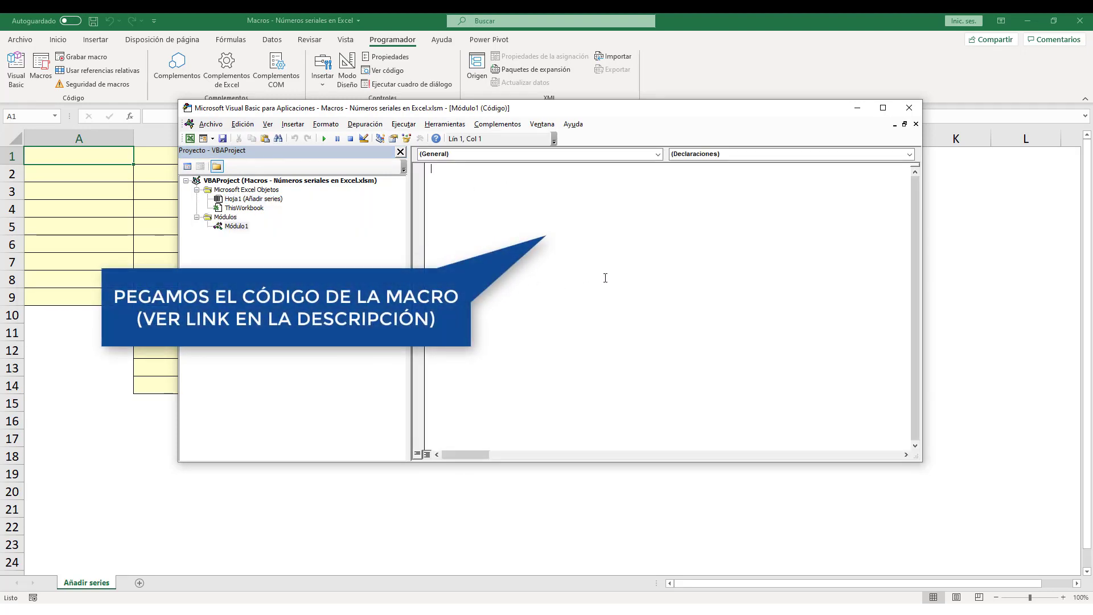
Step: Paste the AñadirSeries macro code into Módulo1, save the workbook and close the editor
text(Sub AñadirSeries() Dim i As Integer On Error GoTo Last i = InputBox("Ingresar último valor", "Números seriales") For i = 1 To i ActiveCell.Value = i ActiveCell.Offset(1, 0).Activate Next i Last: Exit Sub End Sub)
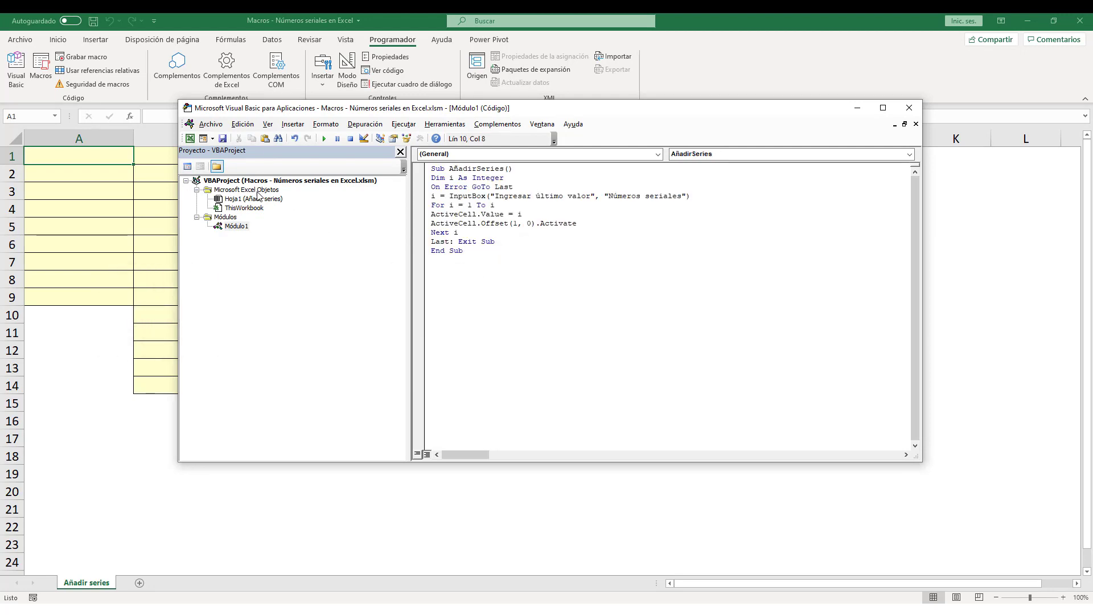
click(223, 139)
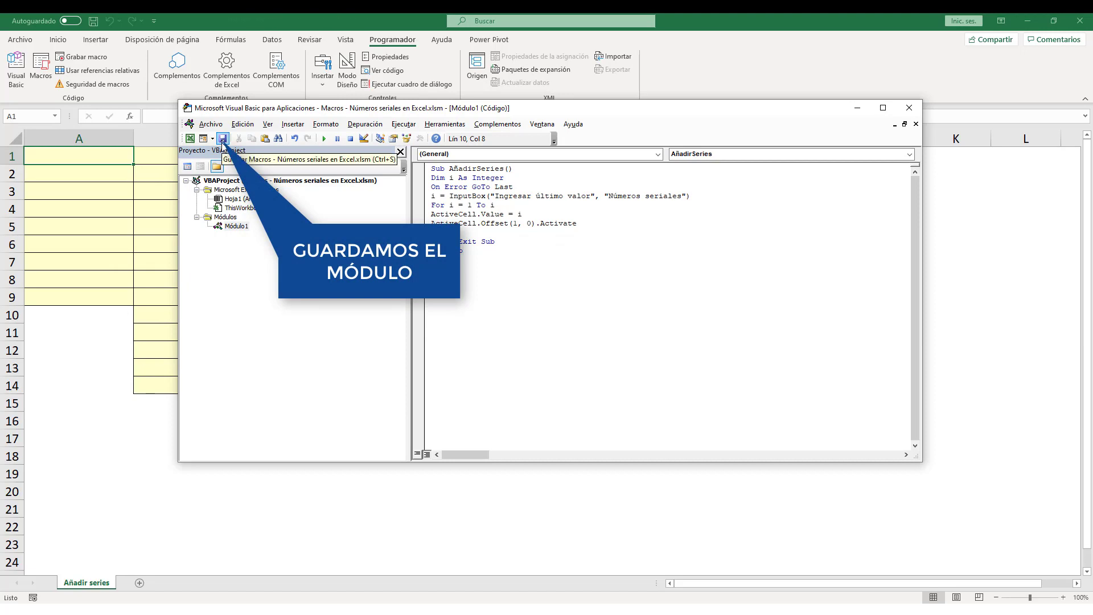
click(908, 107)
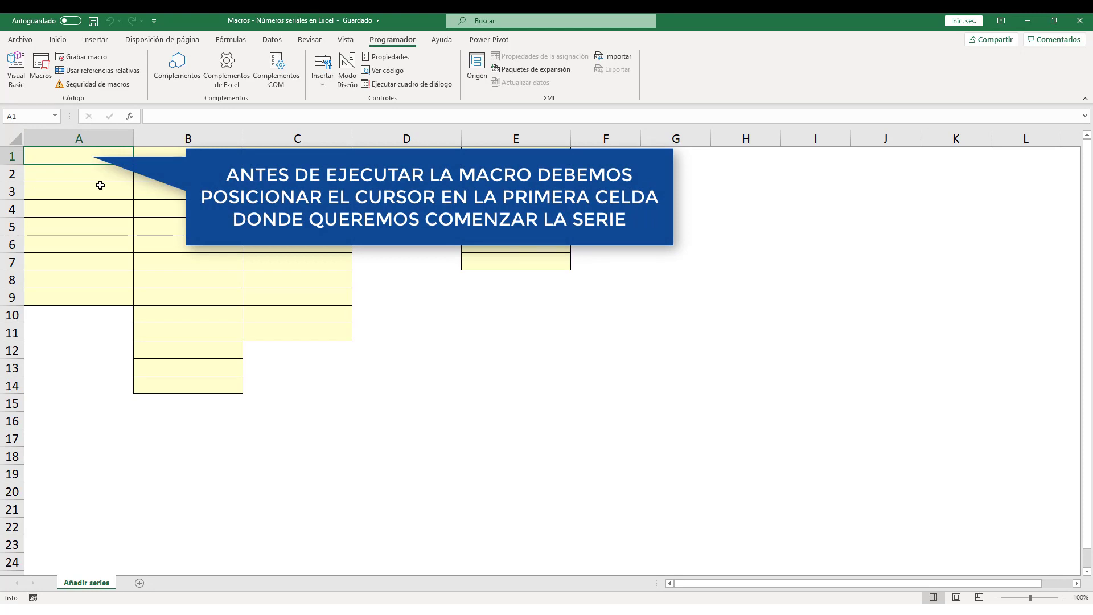
Step: Run the AñadirSeries macro from A1 with 9 as the last value
click(42, 68)
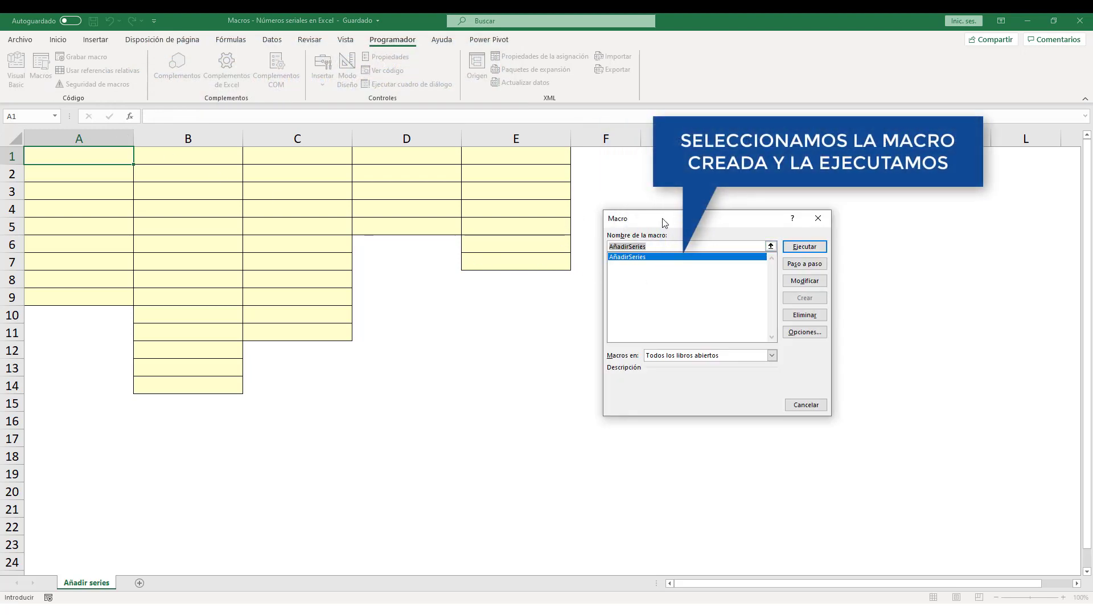
click(804, 247)
text(9)
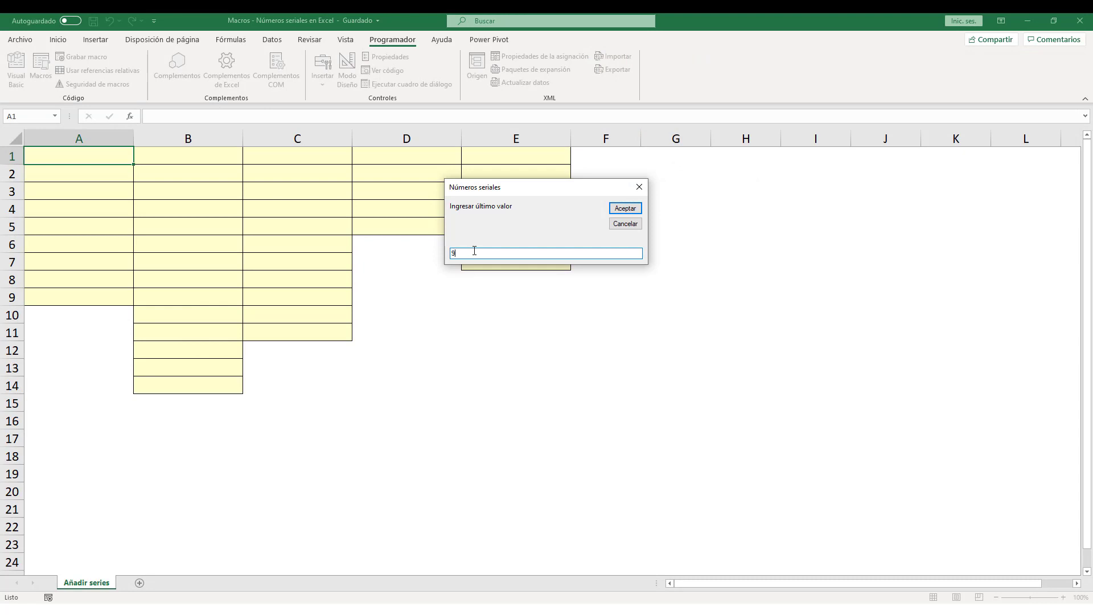
click(626, 210)
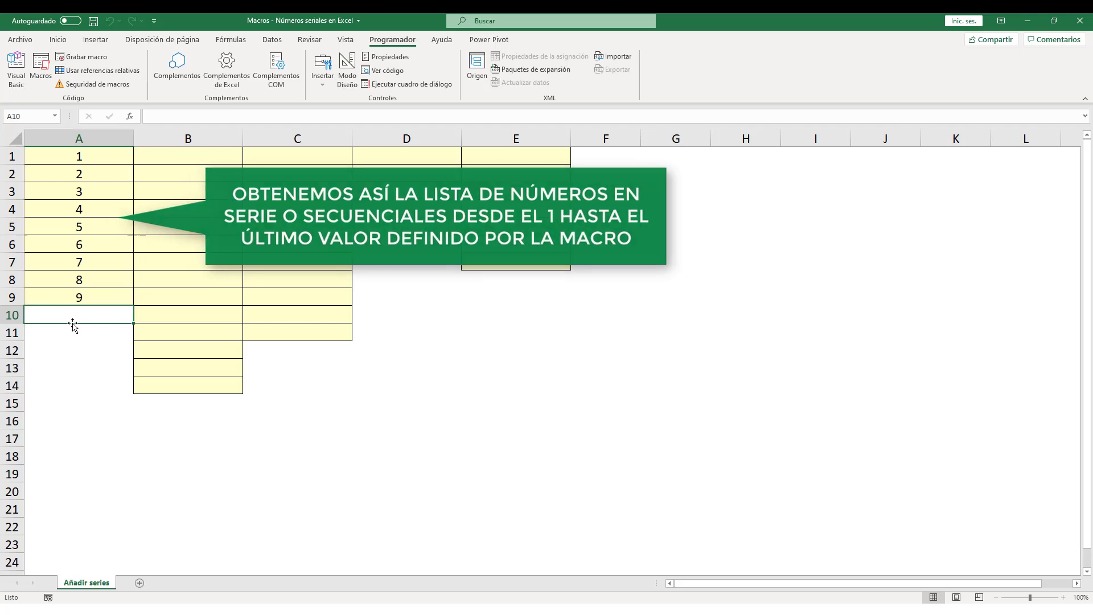
Step: Fill column B from B1 with 1–14 by running AñadirSeries with last value 14
click(220, 157)
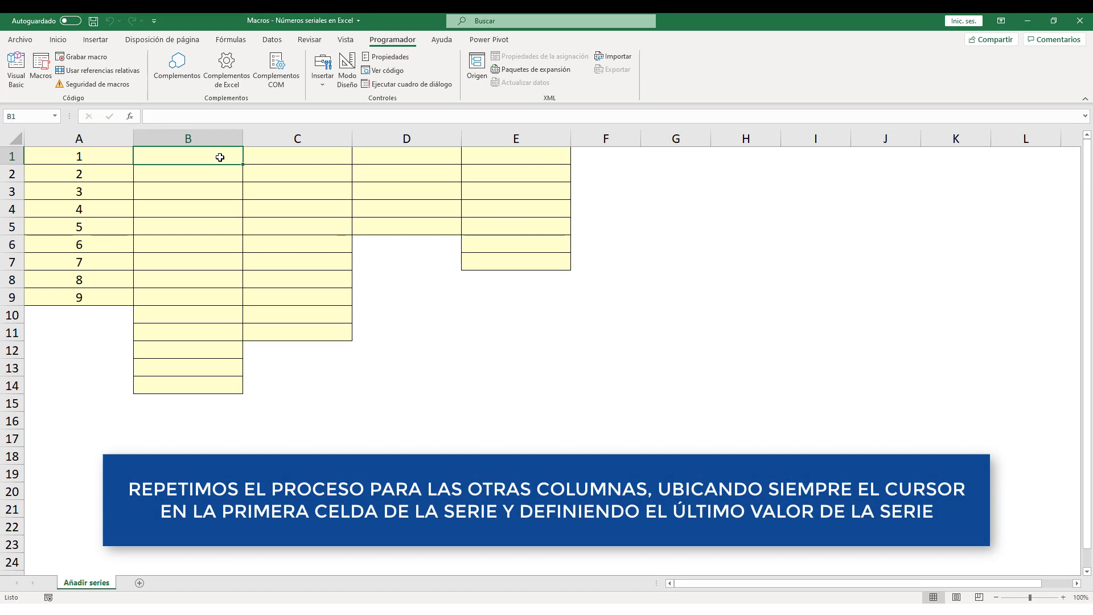
click(41, 69)
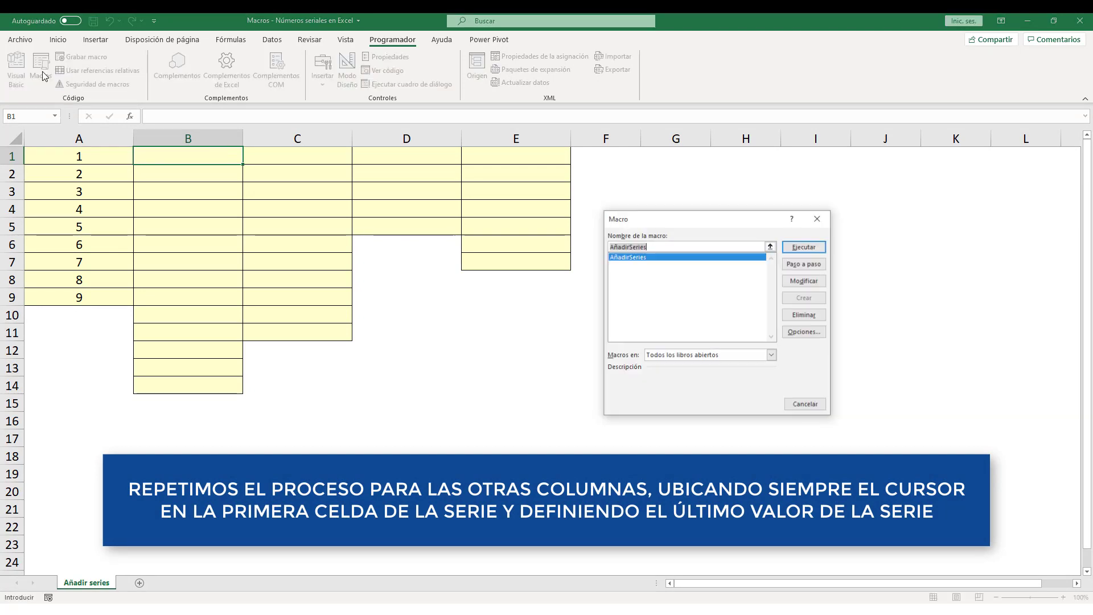
click(804, 246)
text(14)
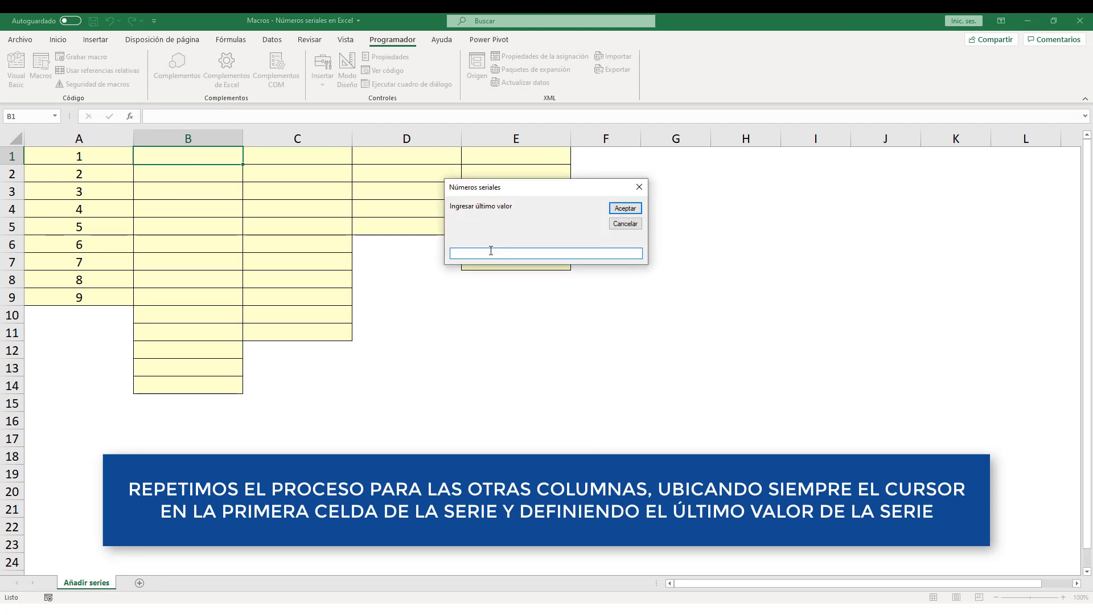
click(638, 209)
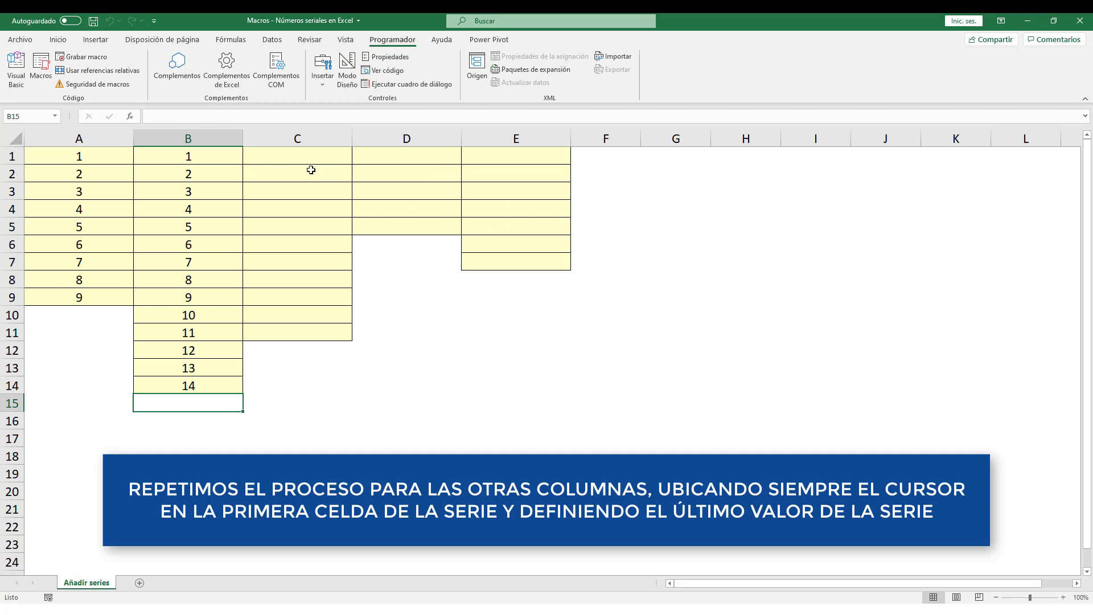
Step: Fill column C from C1 with 1–11 by running AñadirSeries with last value 11
click(296, 157)
click(44, 74)
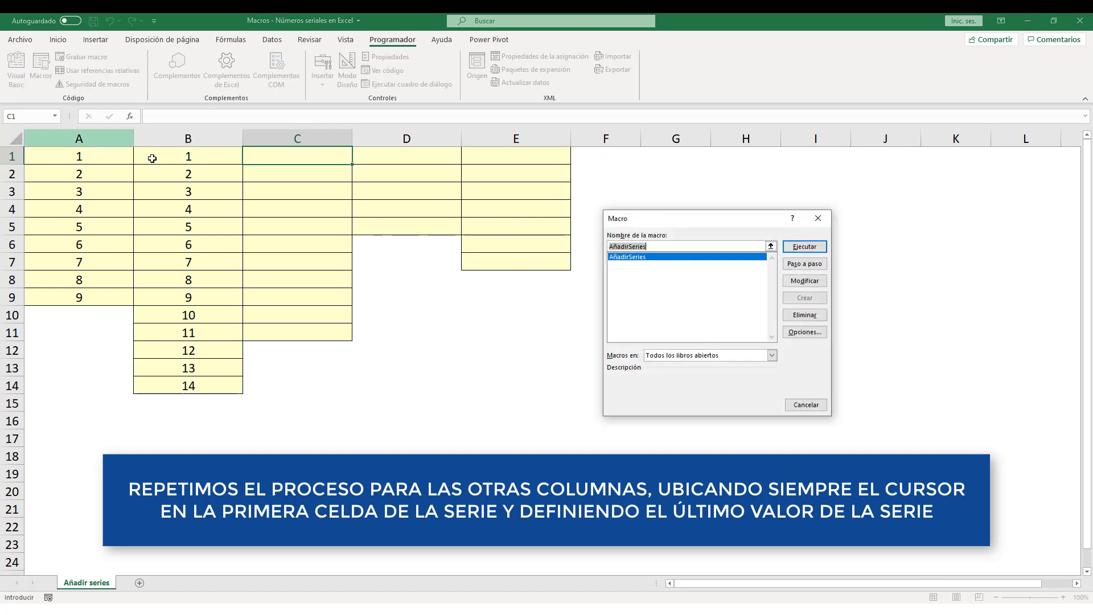
click(800, 249)
text(11)
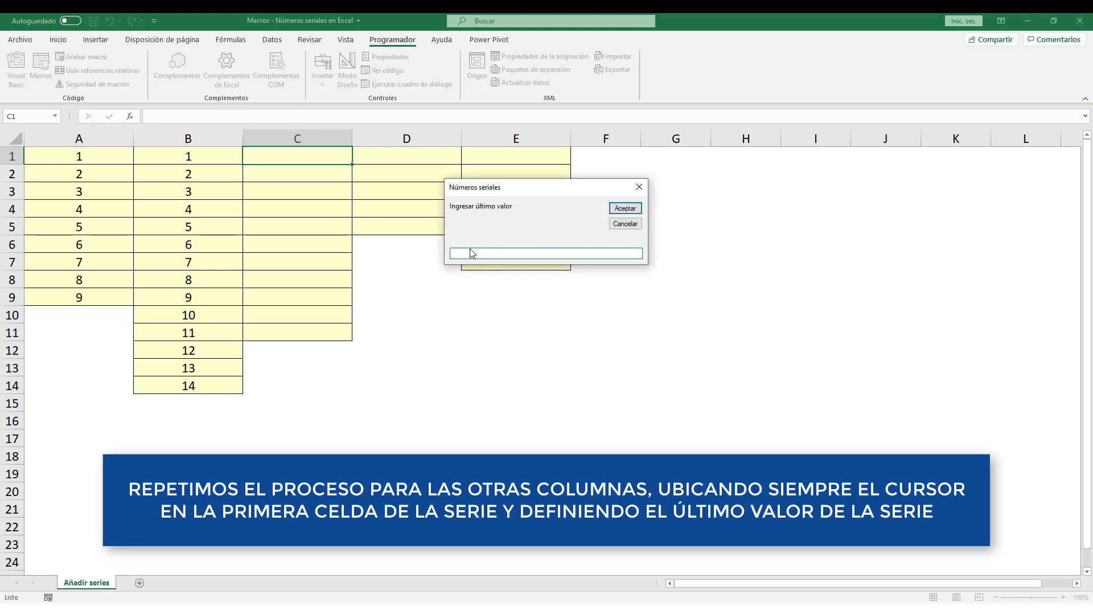
click(625, 209)
Step: Fill column D from D1 with 1–5 by running AñadirSeries with last value 5
click(368, 156)
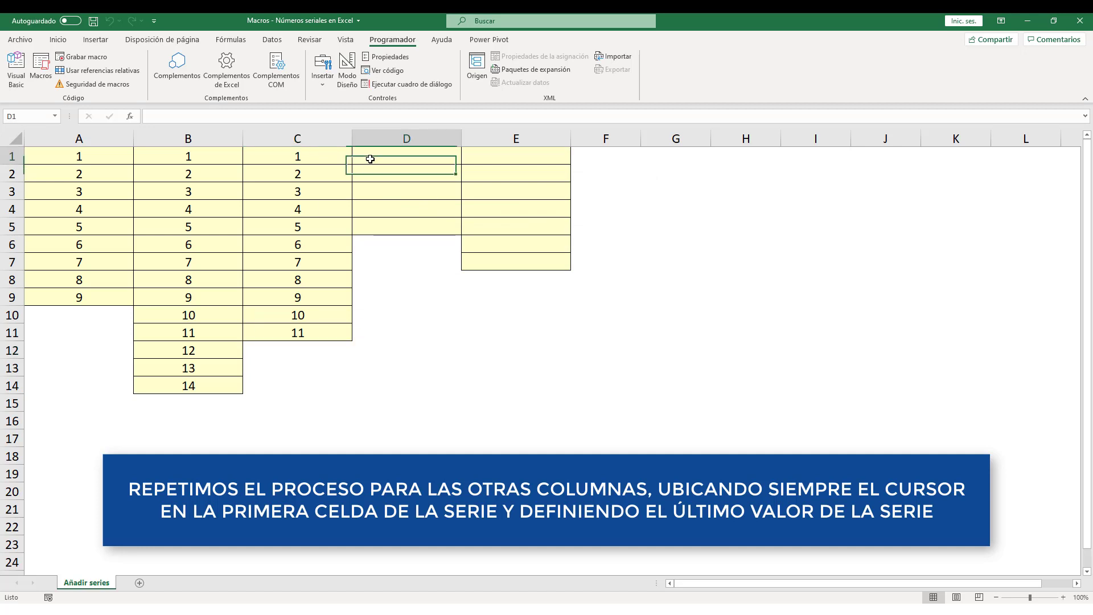
click(41, 68)
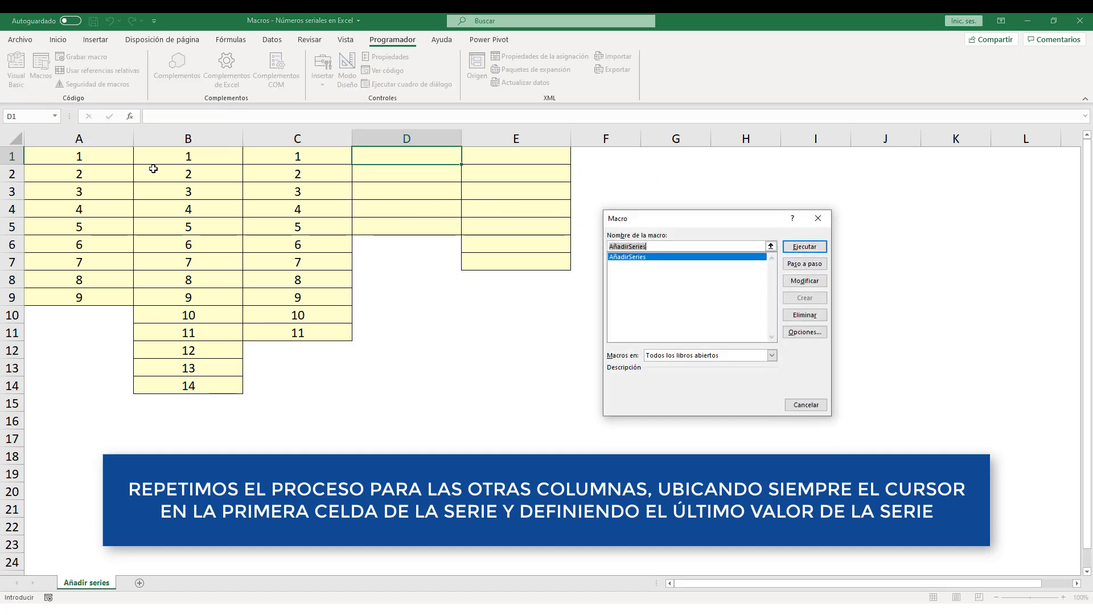
click(798, 246)
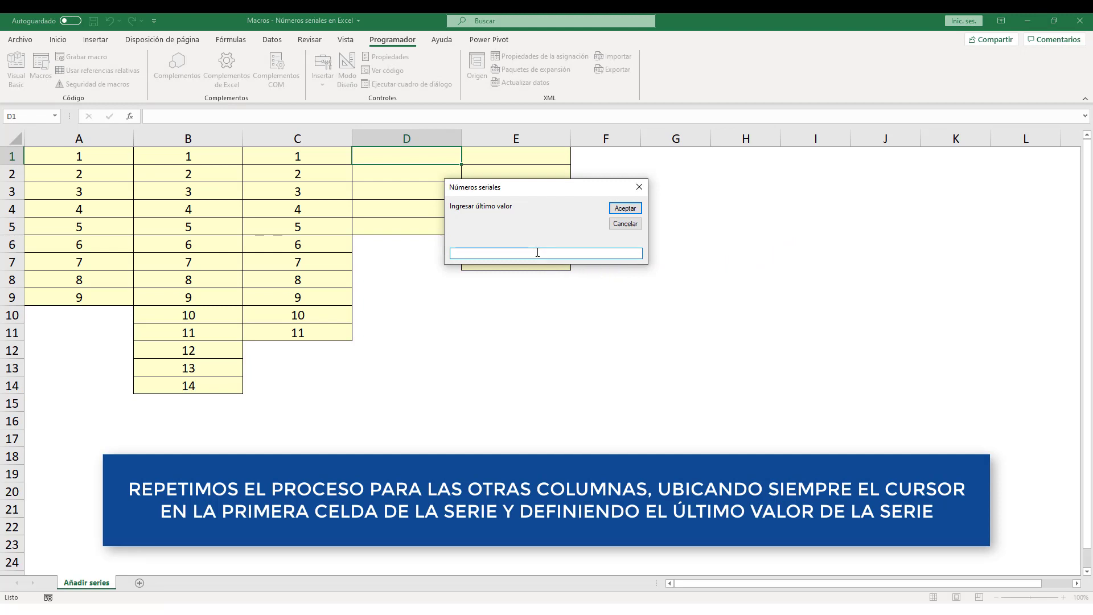
text(5)
click(624, 209)
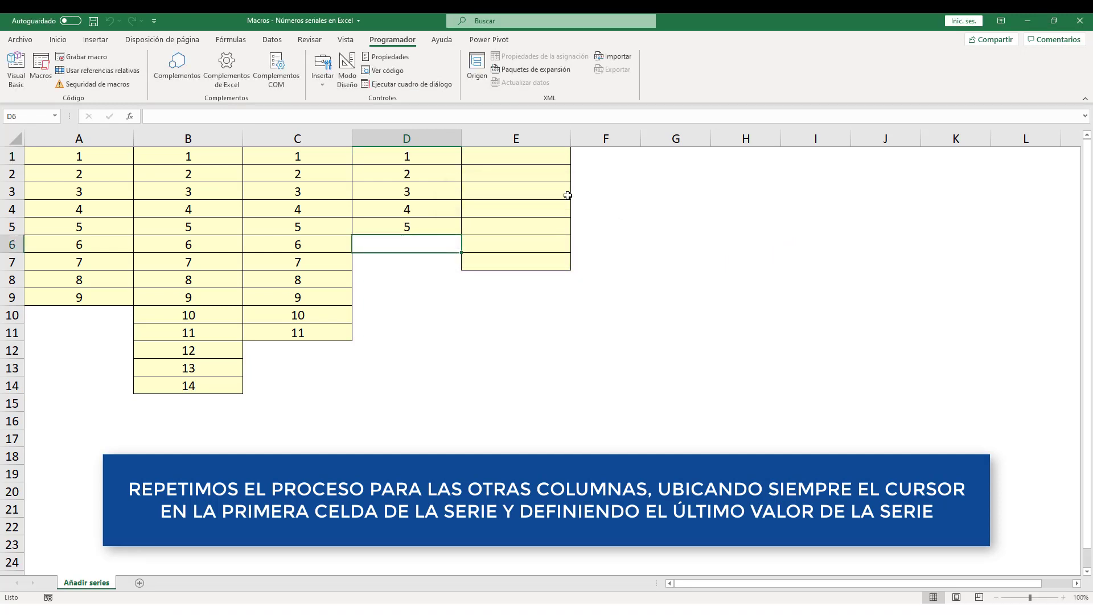
Step: Fill column E from E1 with 1–7 by running AñadirSeries with last value 7
click(506, 154)
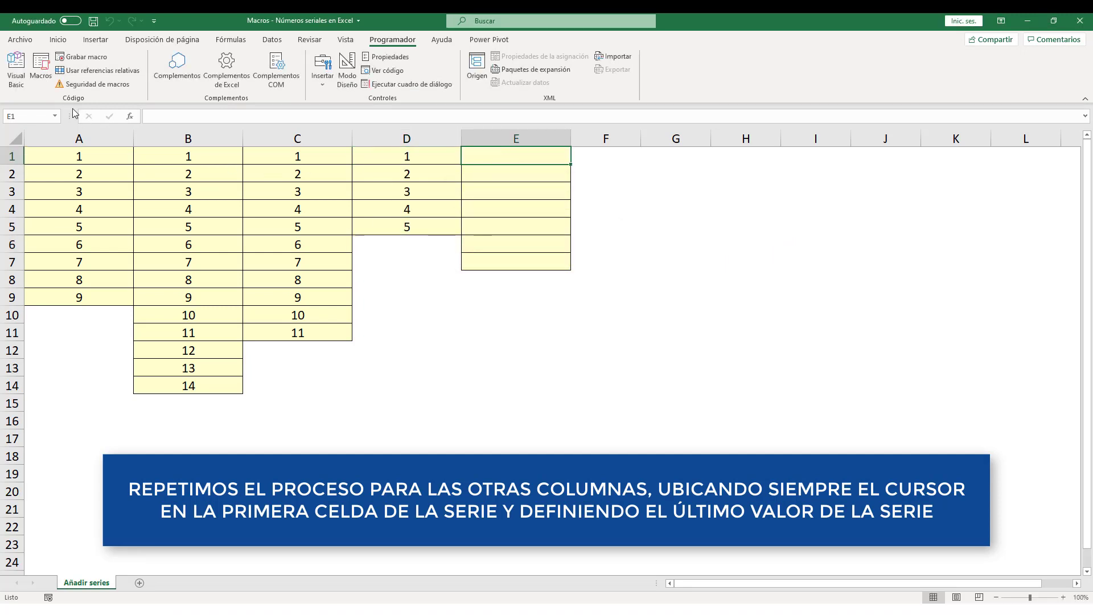
click(40, 68)
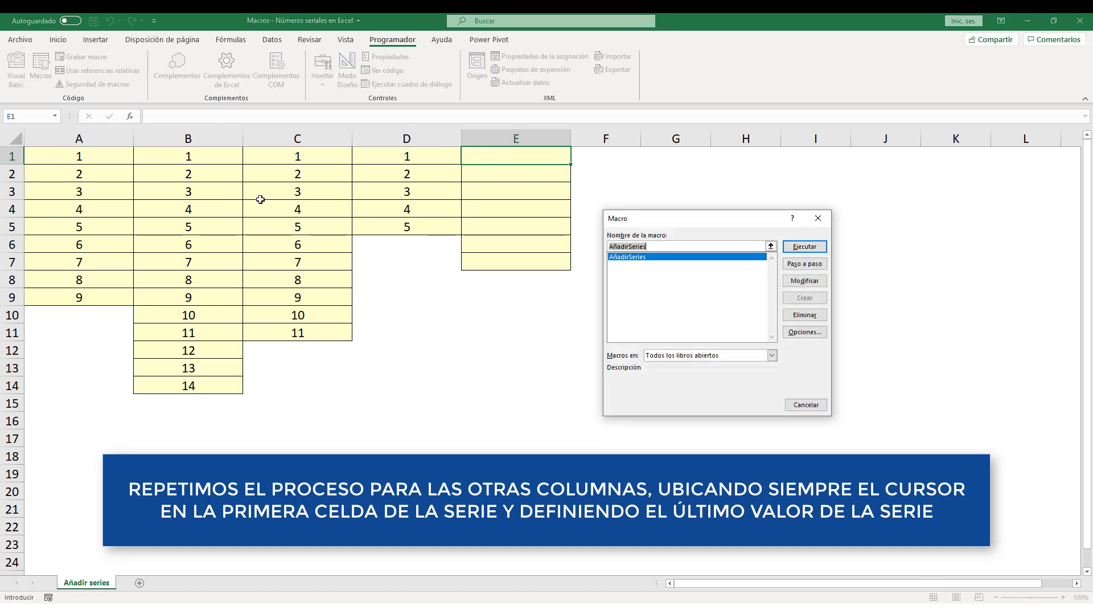
click(807, 250)
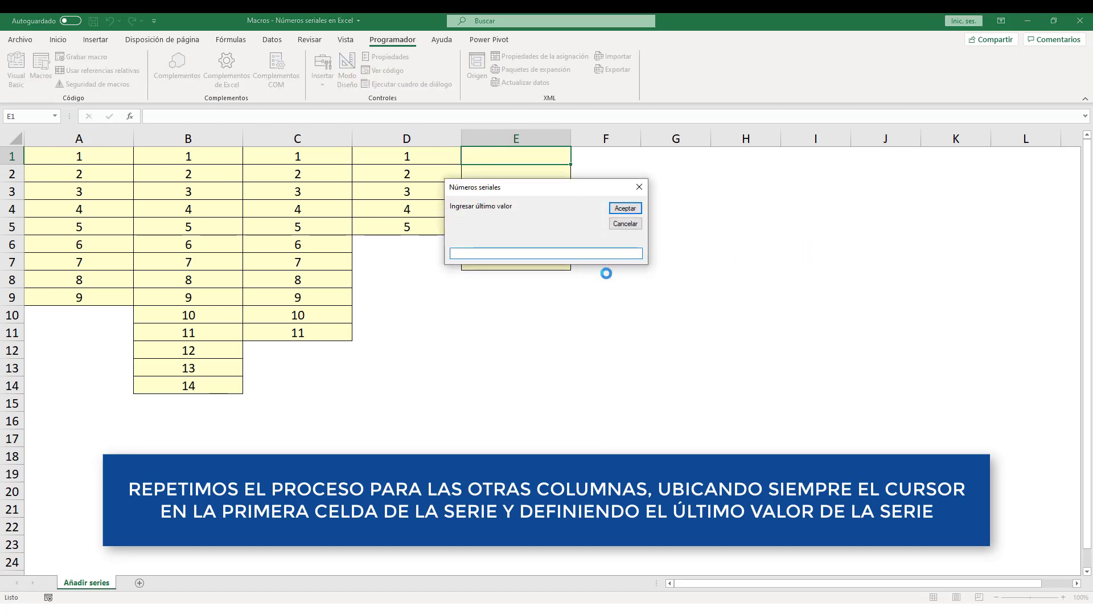
text(7)
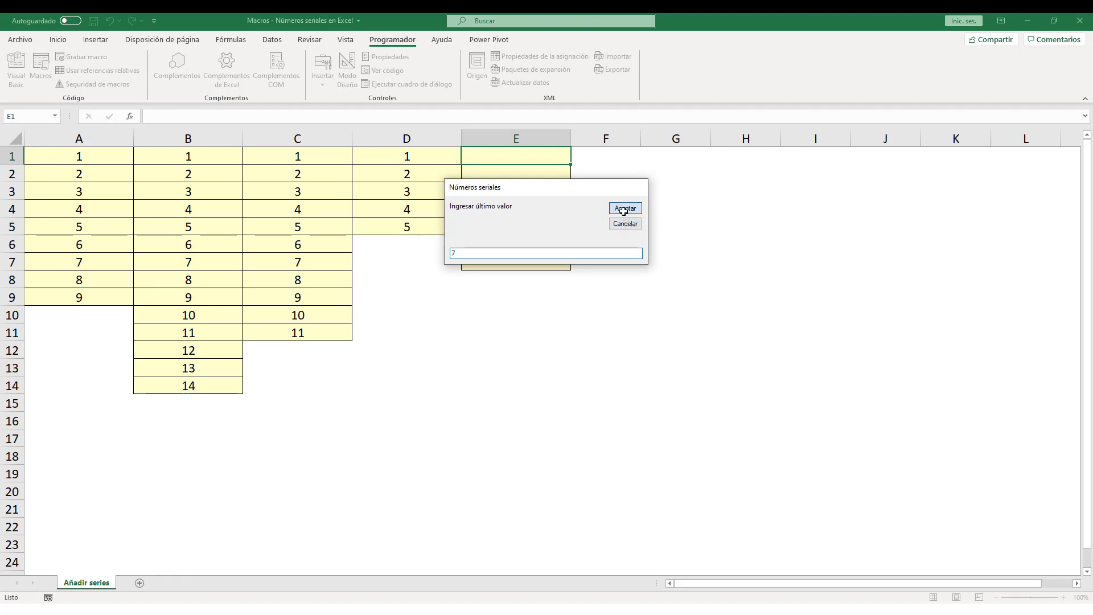
click(625, 208)
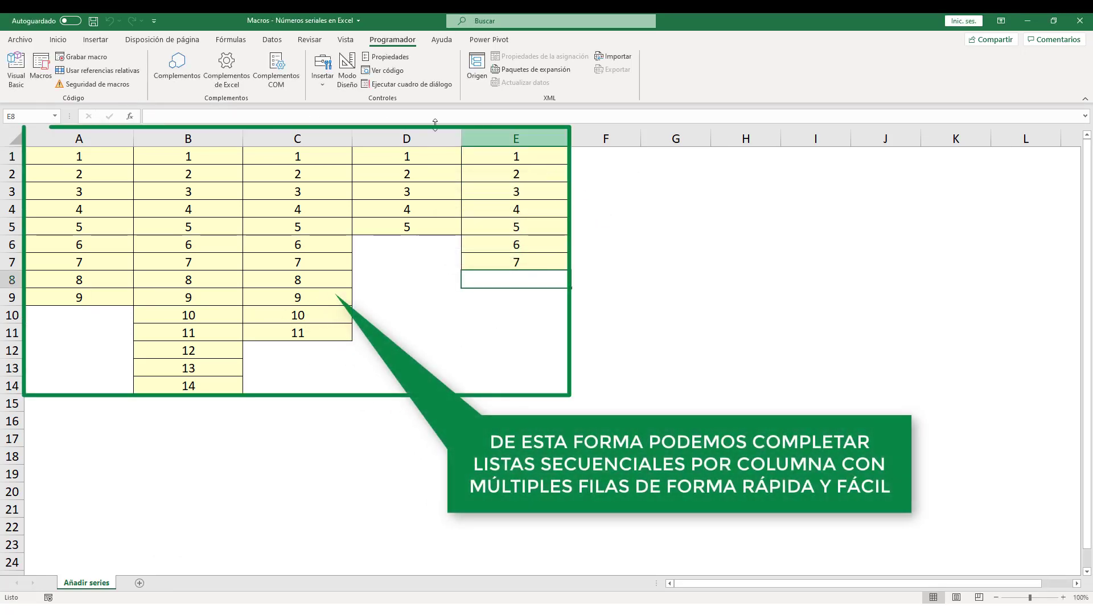